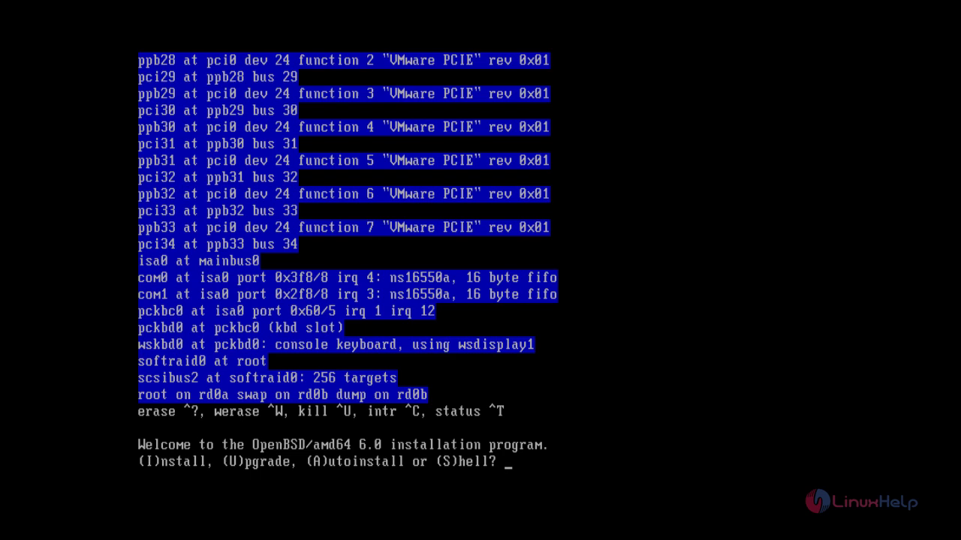
# Start a fresh installation and list the available keyboard layouts.
pyautogui.write('i')
pyautogui.press('Return')
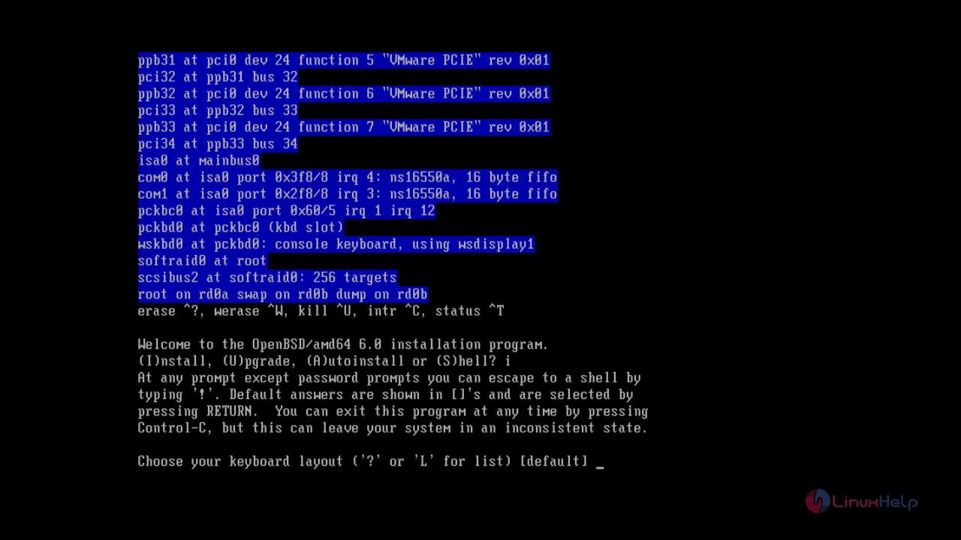
pyautogui.write('L')
pyautogui.press('Return')
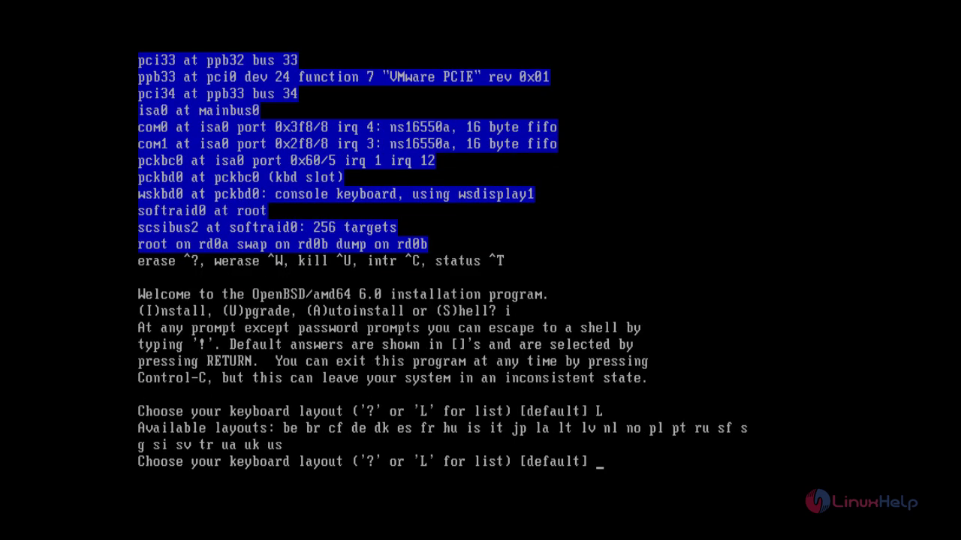
# Select the us keyboard layout and set the hostname to linuxhelp.
pyautogui.write('us')
pyautogui.press('Return')
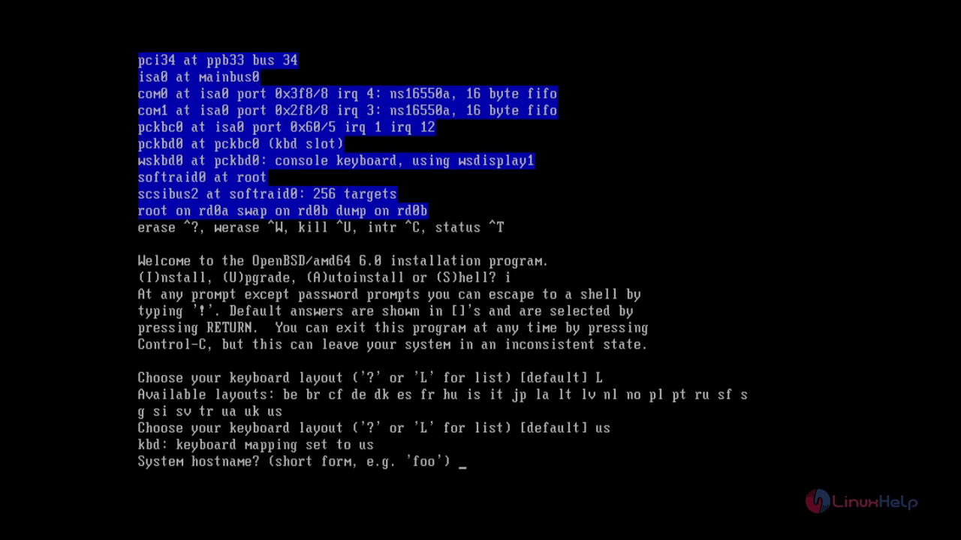
pyautogui.write('linuxhelp')
pyautogui.press('Return')
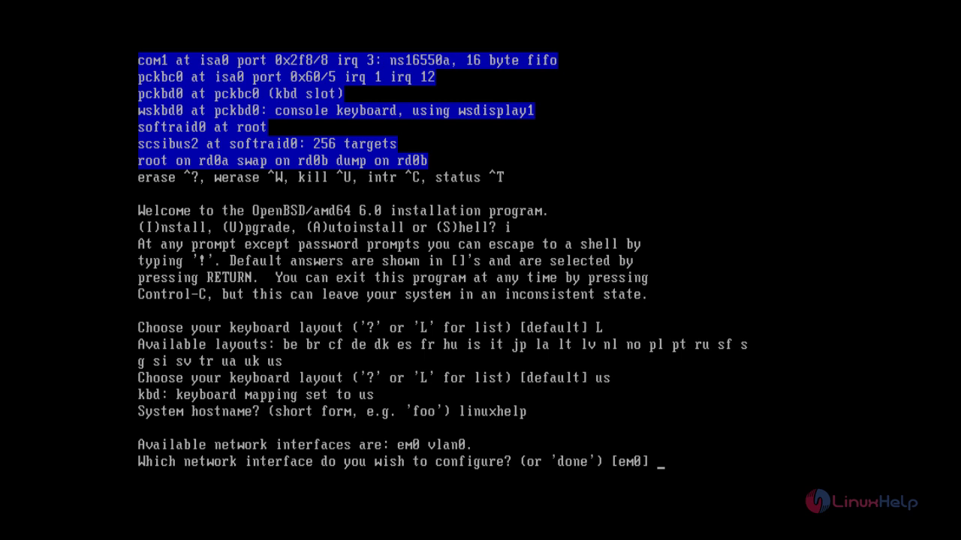
# Give em0 static IPv4 192.168.7.242 with netmask 255.255.255.0 and no IPv6.
pyautogui.press('Return')
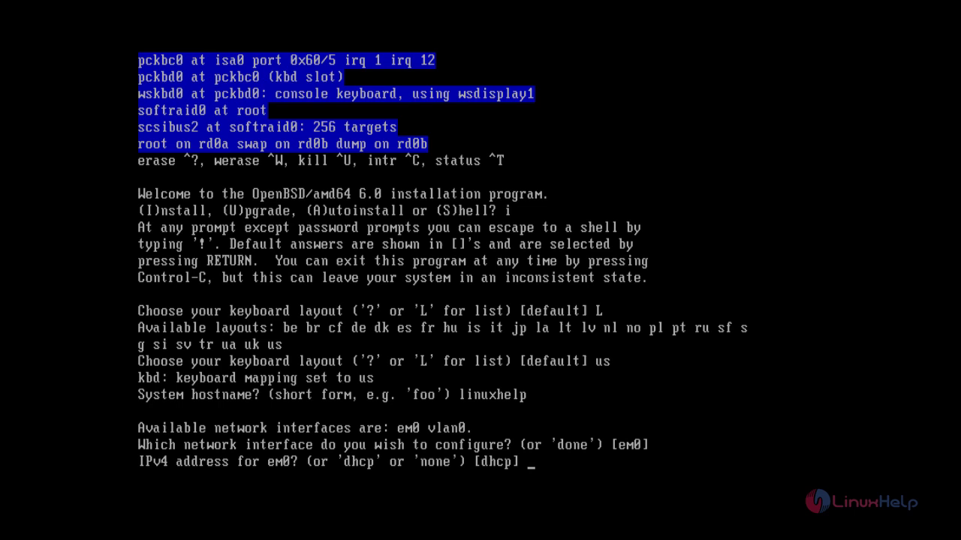
pyautogui.write('192.168.7.242')
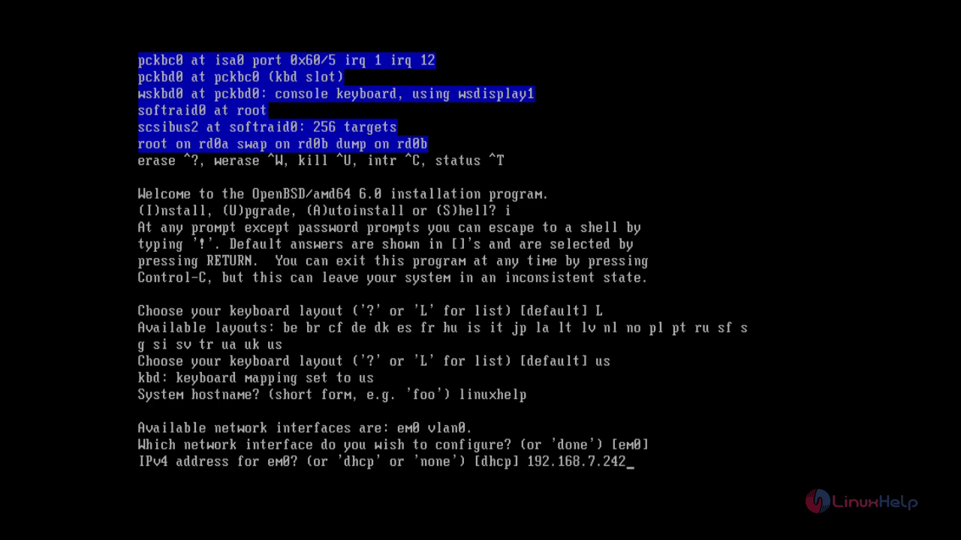
pyautogui.press('Return')
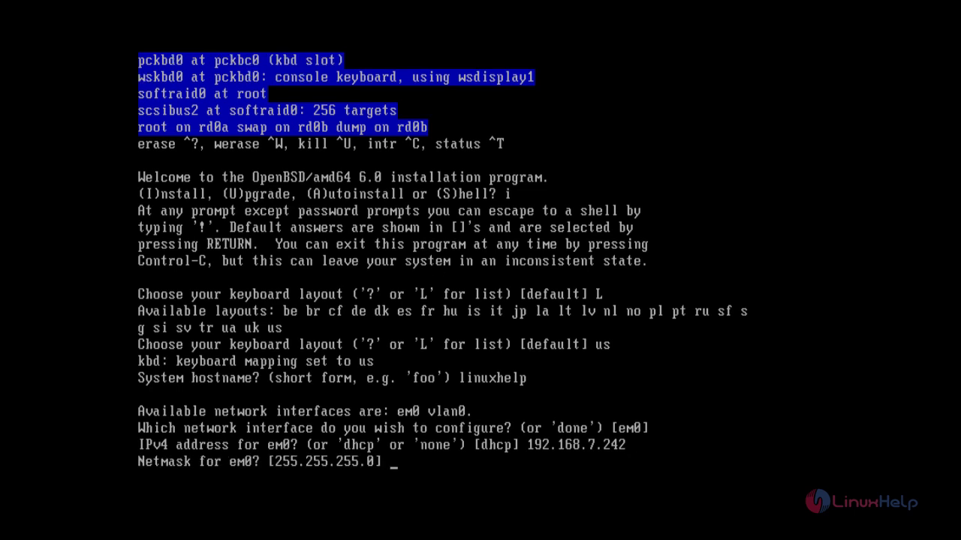
pyautogui.press('Return')
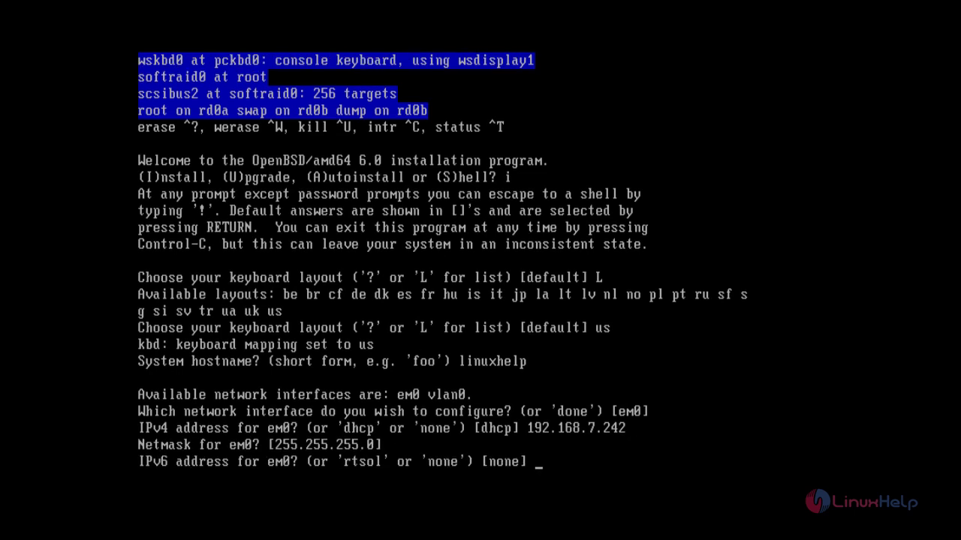
pyautogui.press('Return')
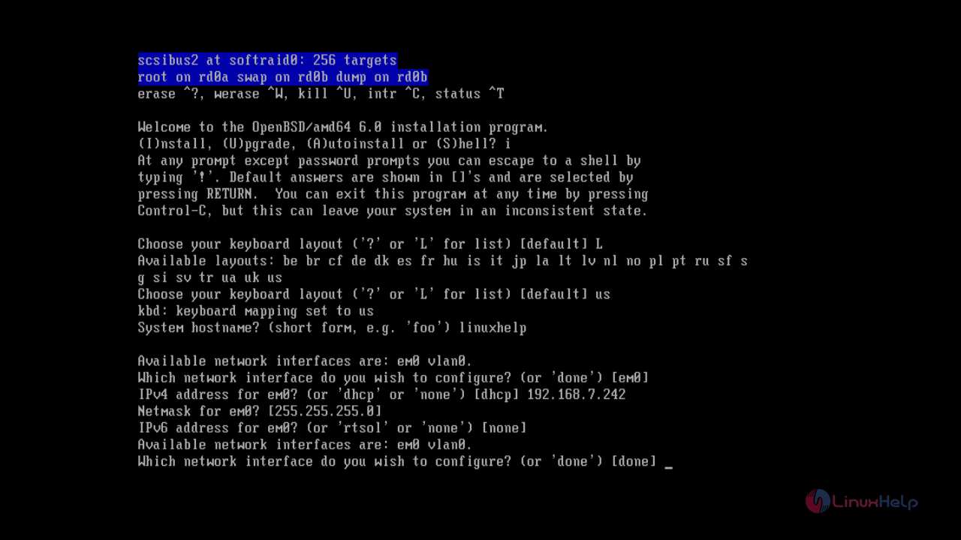
pyautogui.press('Return')
# Set gateway 192.168.7.1, DNS domain linuxhelp1.com and nameserver 8.8.8.8.
pyautogui.write('192.168')
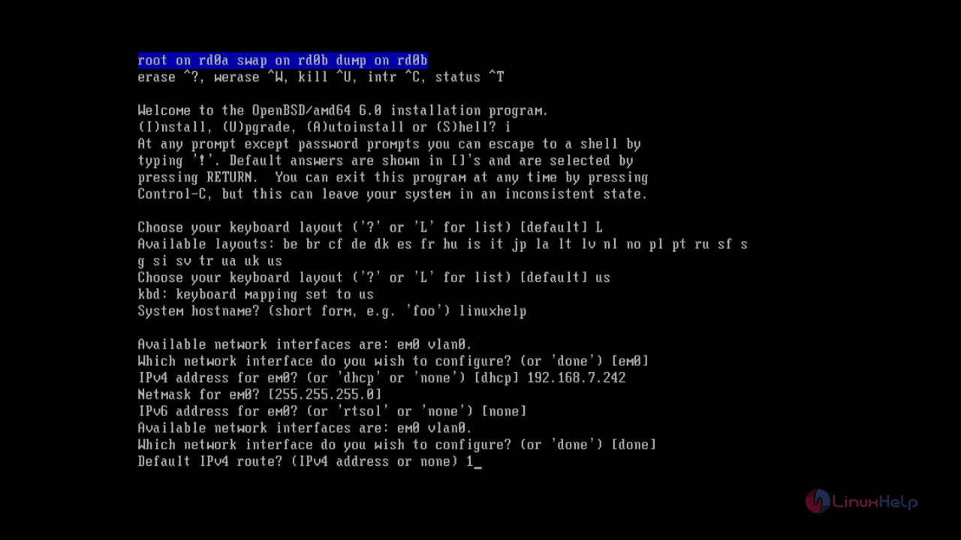
pyautogui.write('.7.1')
pyautogui.press('Return')
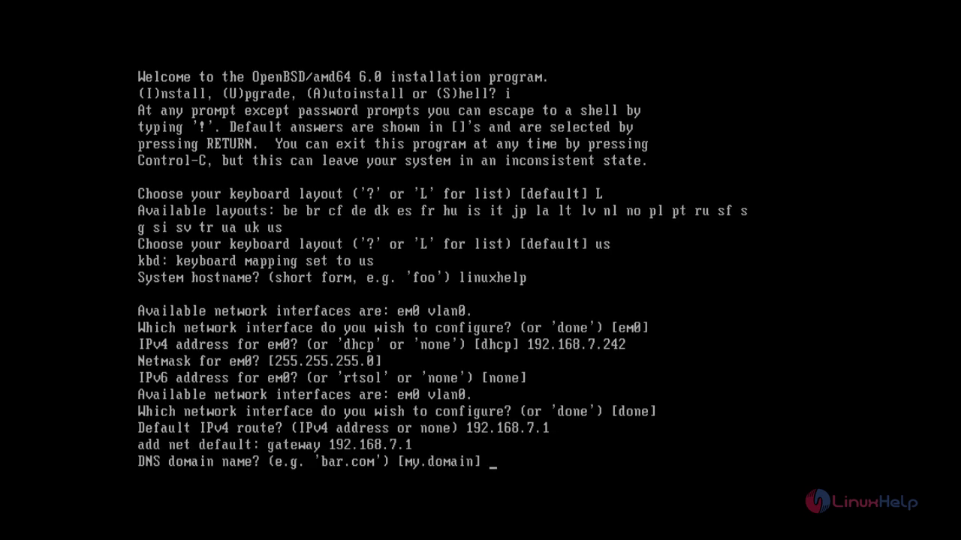
pyautogui.write('linuxhelp1.com')
pyautogui.press('Return')
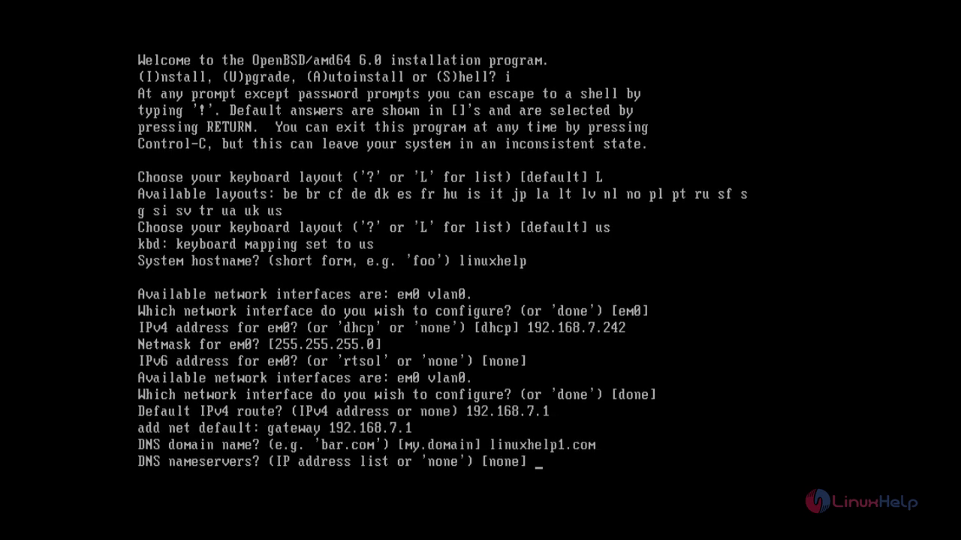
pyautogui.write('8.8.8.8')
pyautogui.press('Return')
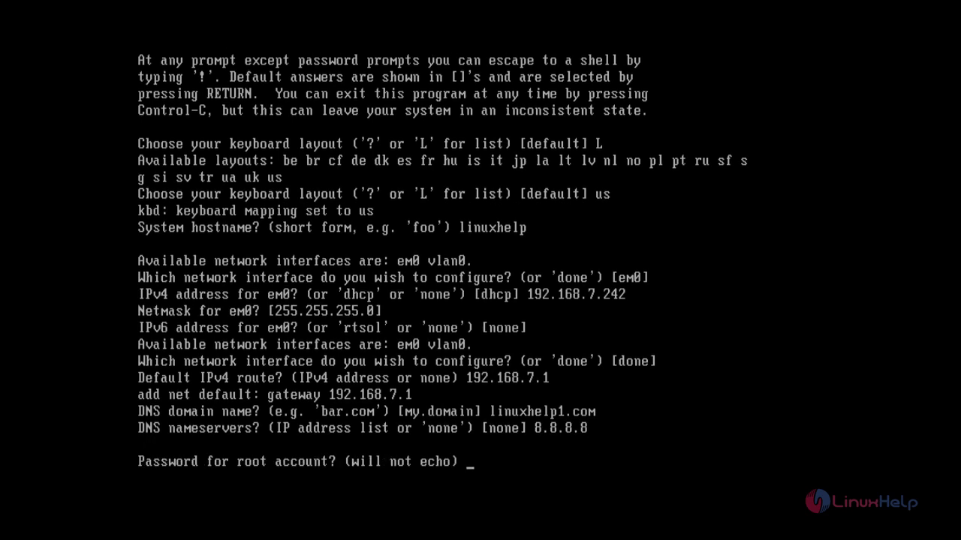
# Enter the root password twice, enable sshd, keep X defaults, add no user, deny root ssh.
pyautogui.press('Return')
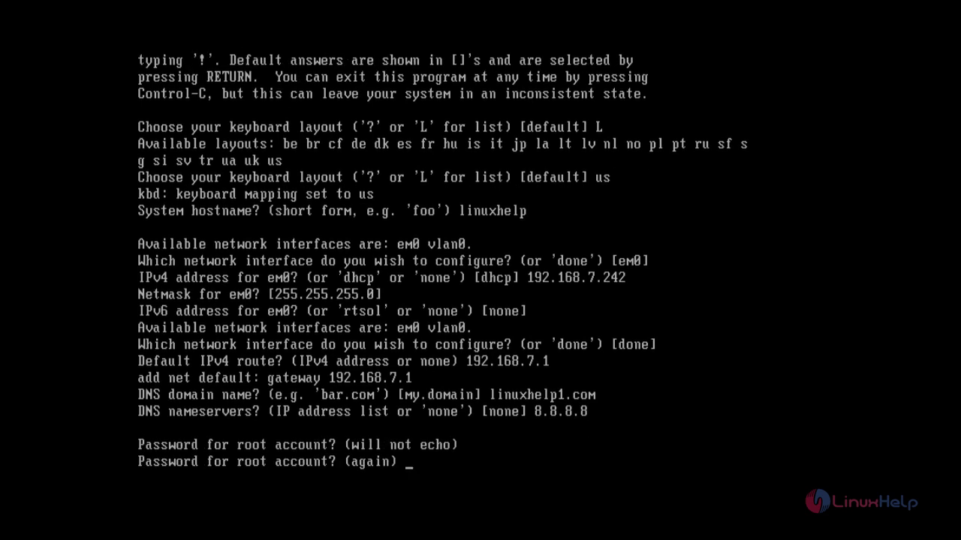
pyautogui.press('Return')
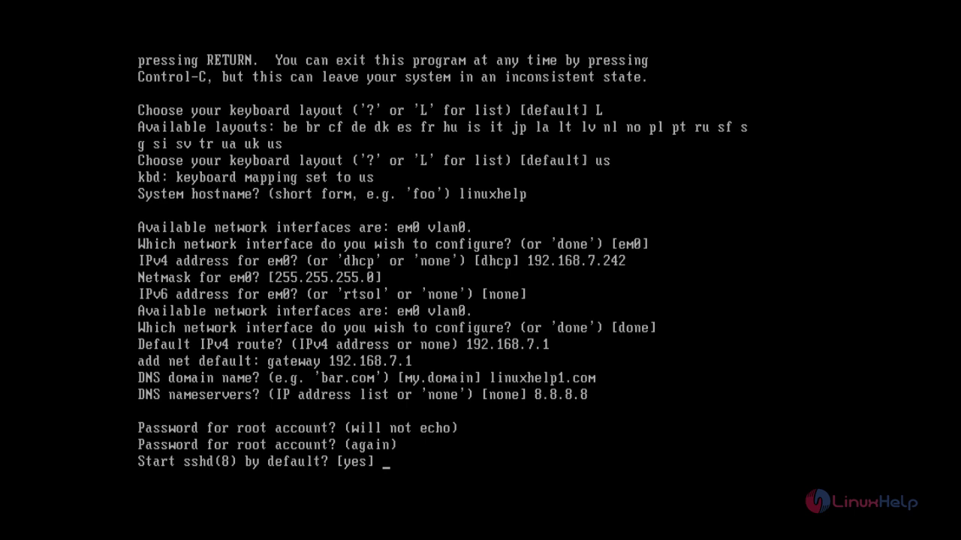
pyautogui.press('Return')
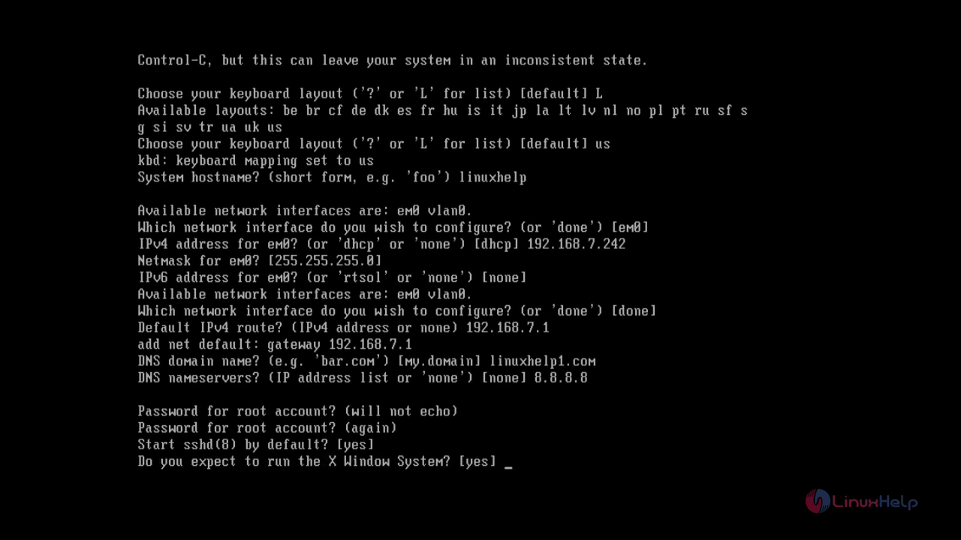
pyautogui.press('Return')
pyautogui.press('Return')
pyautogui.press('Return')
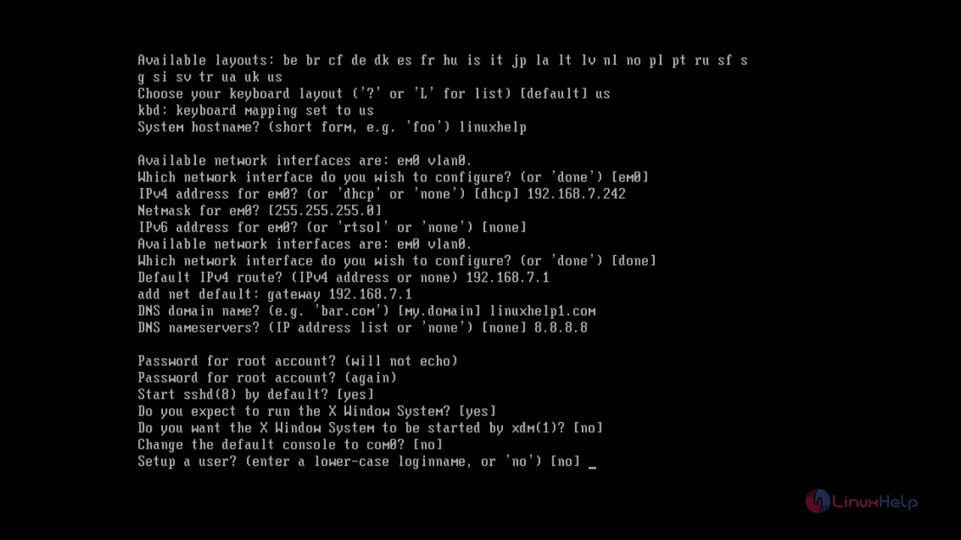
pyautogui.press('Return')
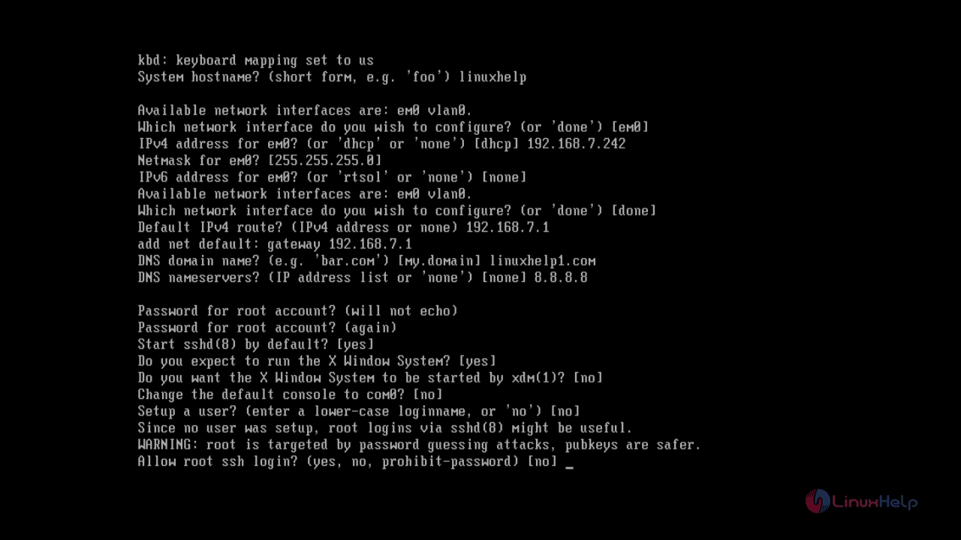
pyautogui.press('Return')
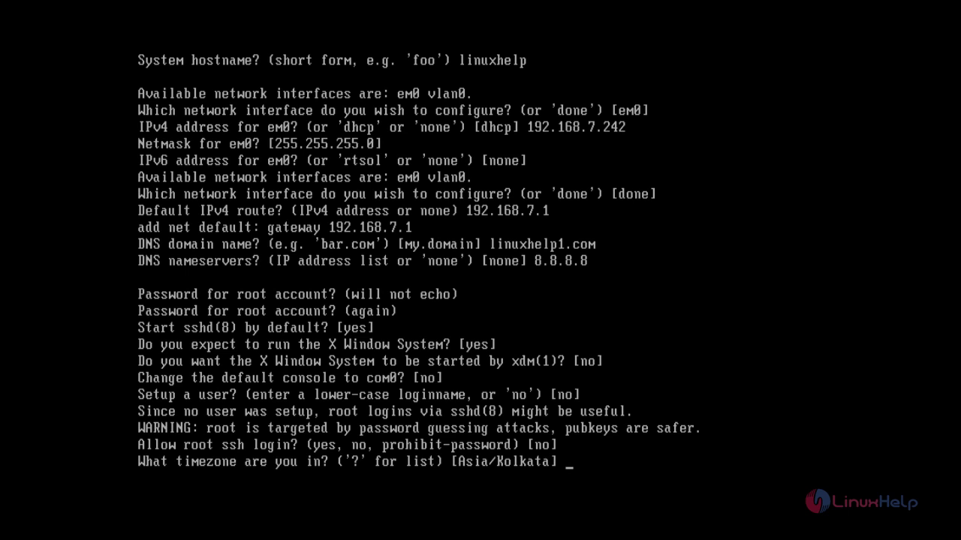
# List the timezones and keep Asia/Kolkata as the timezone.
pyautogui.write('?')
pyautogui.press('Return')
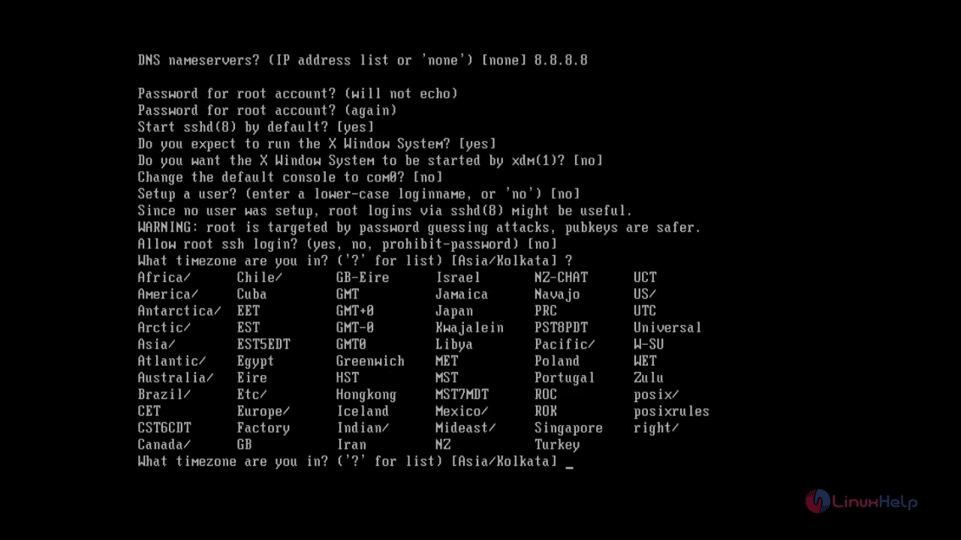
pyautogui.press('Return')
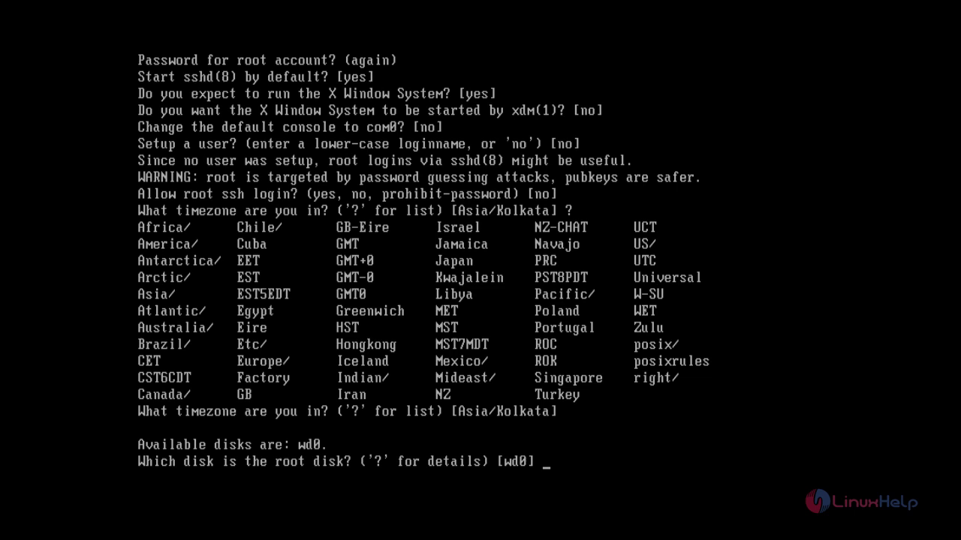
# Use wd0 as the root disk with a whole-disk MBR partition.
pyautogui.press('Return')
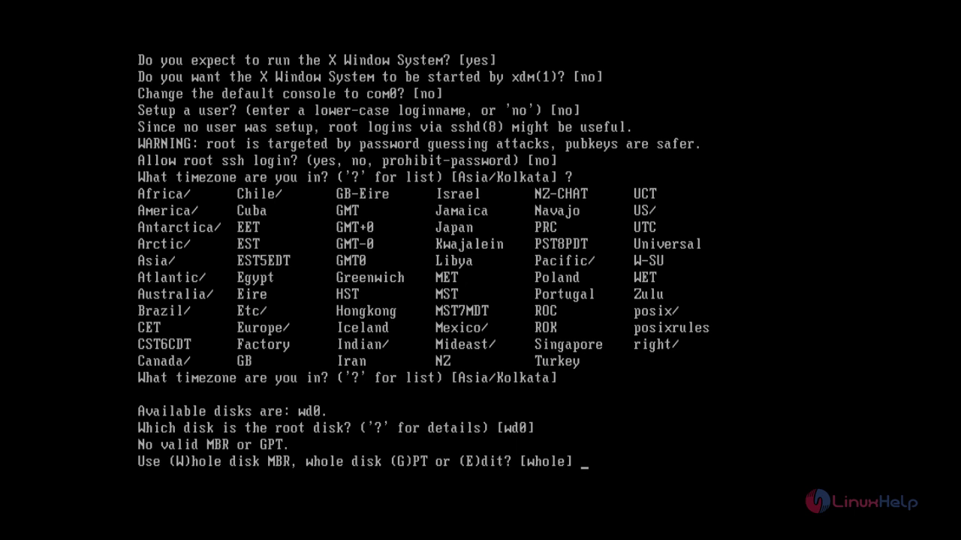
pyautogui.write('w')
pyautogui.press('Return')
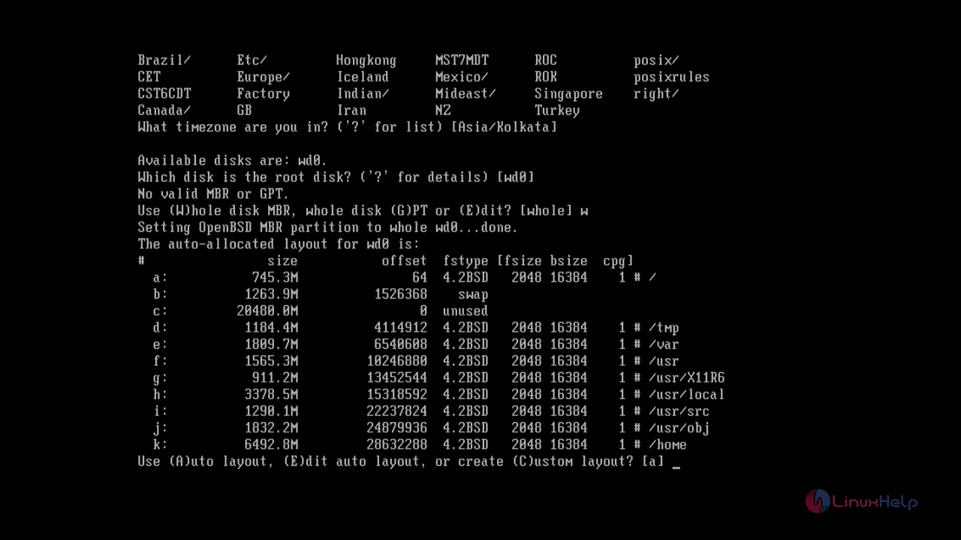
# Accept the auto partition layout and take the default sets from cd0 at 6.0/amd64.
pyautogui.press('Return')
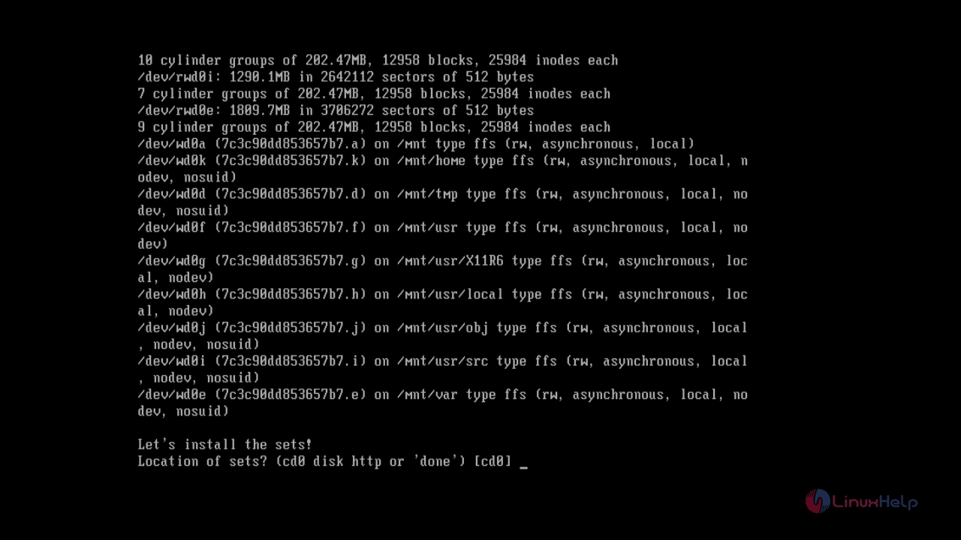
pyautogui.press('Return')
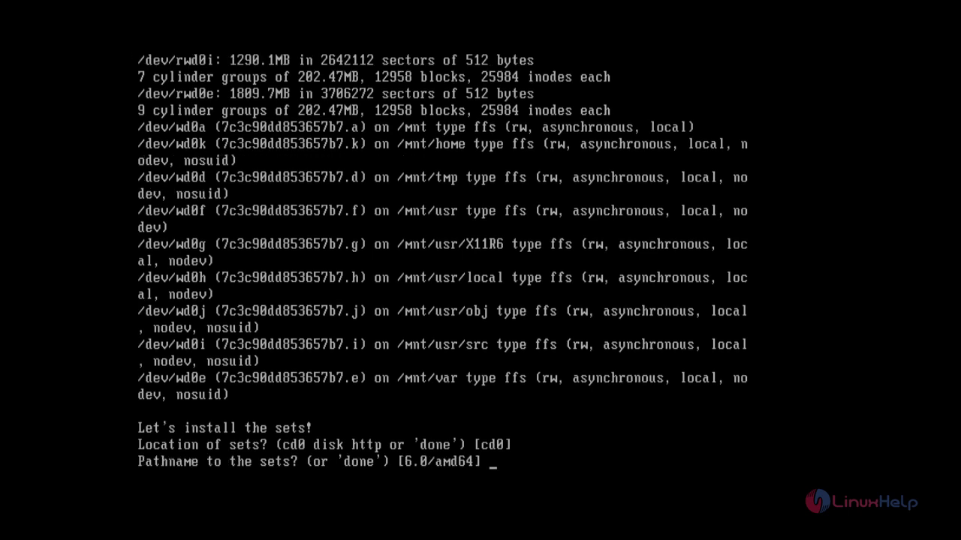
pyautogui.press('Return')
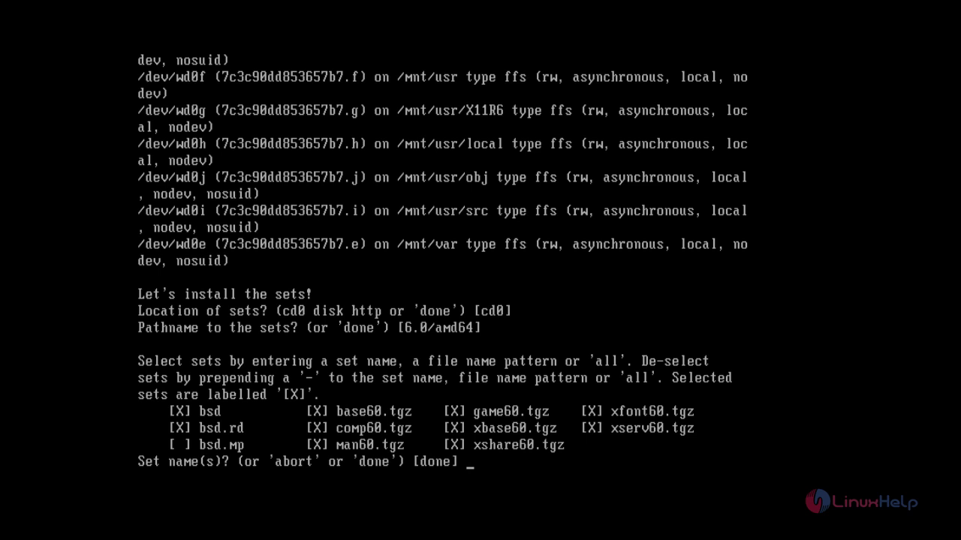
pyautogui.press('Return')
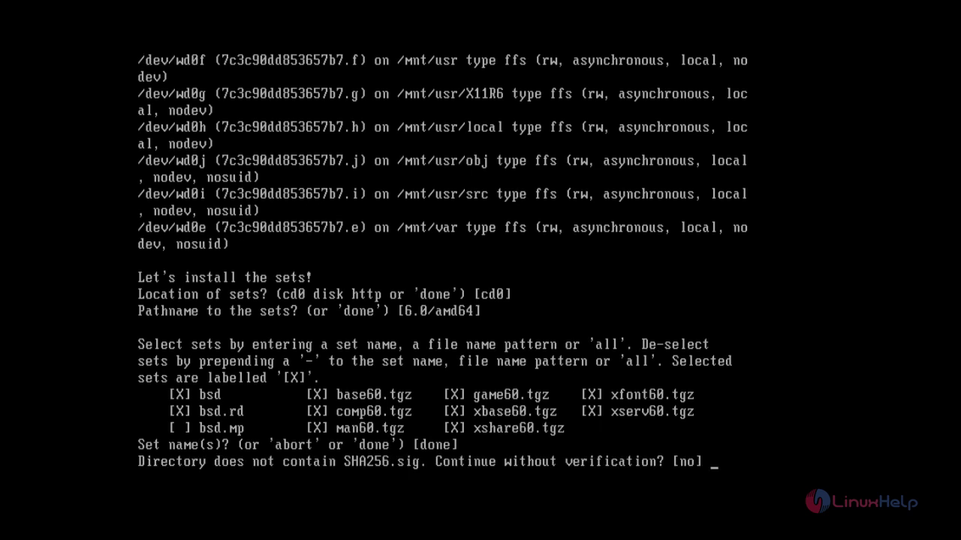
# Install the sets without SHA256 verification and finish choosing set locations.
pyautogui.write('yes')
pyautogui.press('Return')
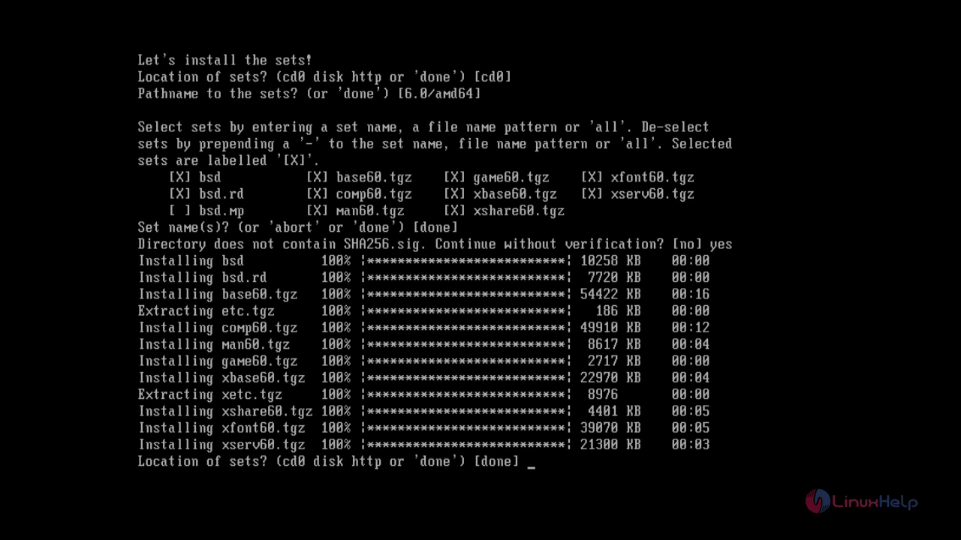
pyautogui.press('Return')
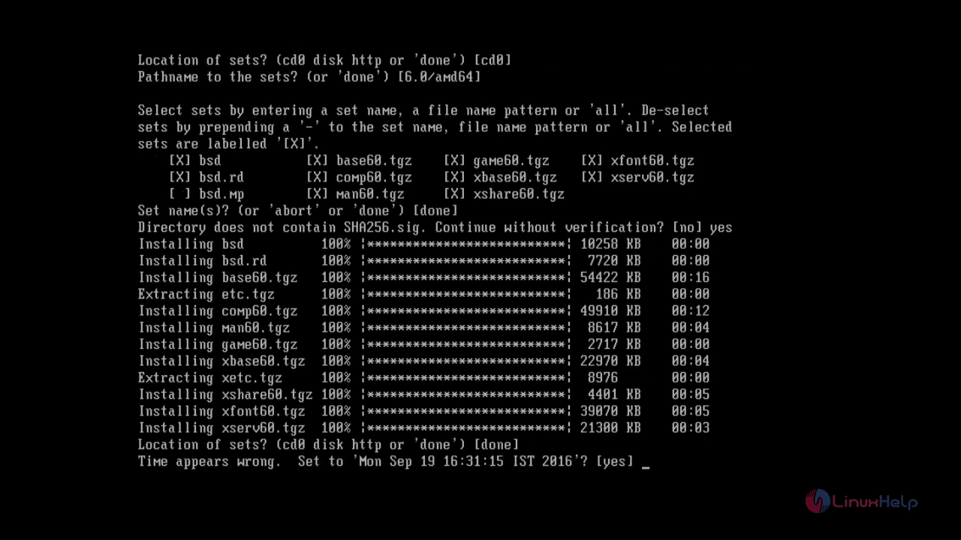
# Accept the corrected time to finish the install and reboot into the new system.
pyautogui.write('yes')
pyautogui.press('Return')
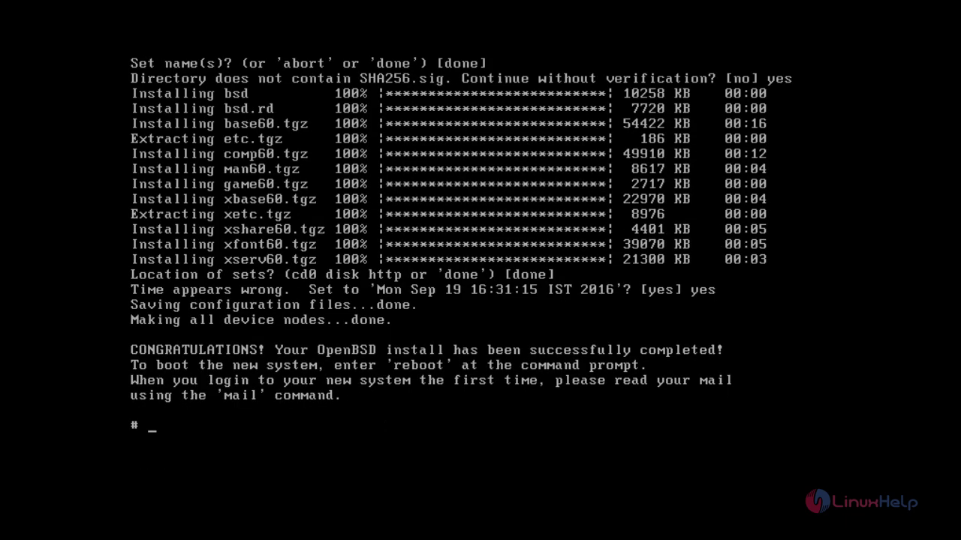
pyautogui.write('reboot')
pyautogui.press('Return')
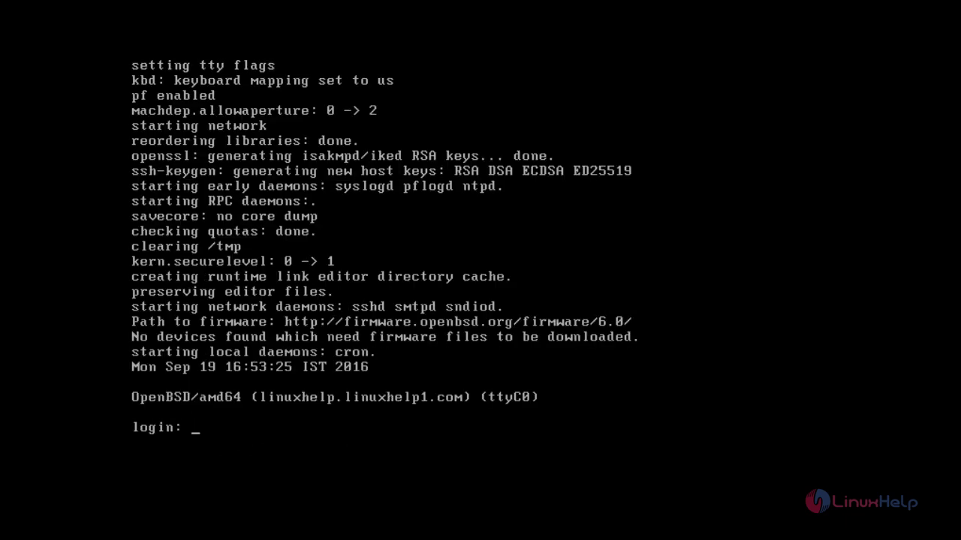
# Log in as root with the root password.
pyautogui.write('root')
pyautogui.press('Return')
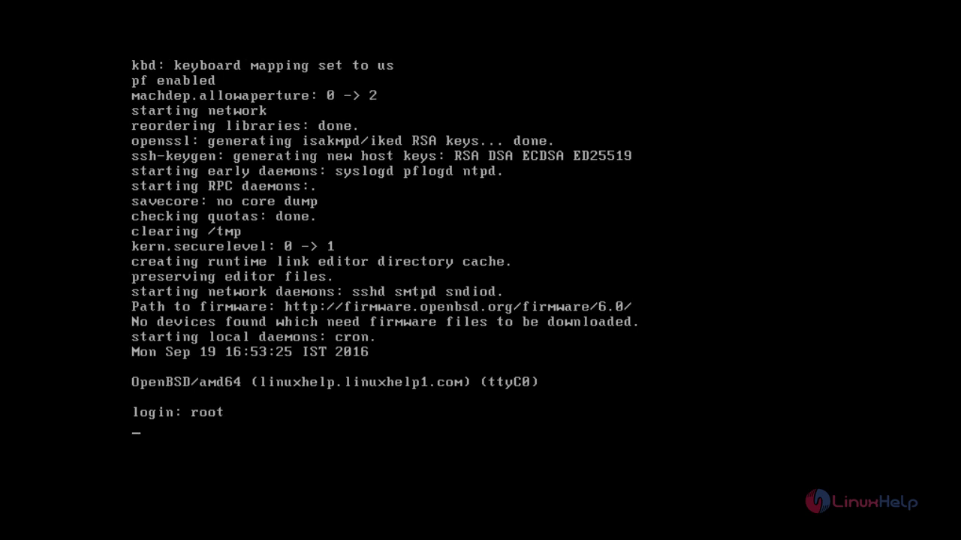
pyautogui.press('Return')
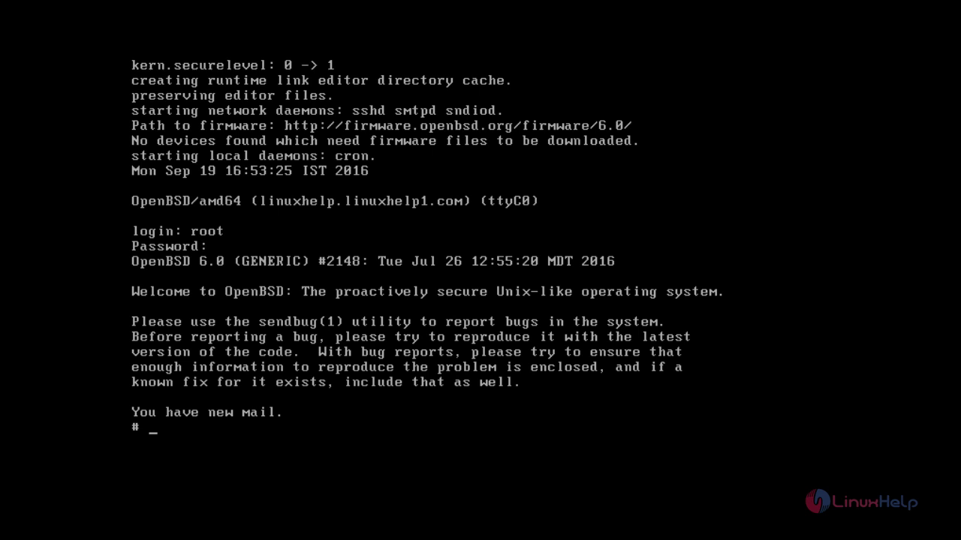
pyautogui.write('export PKG_')
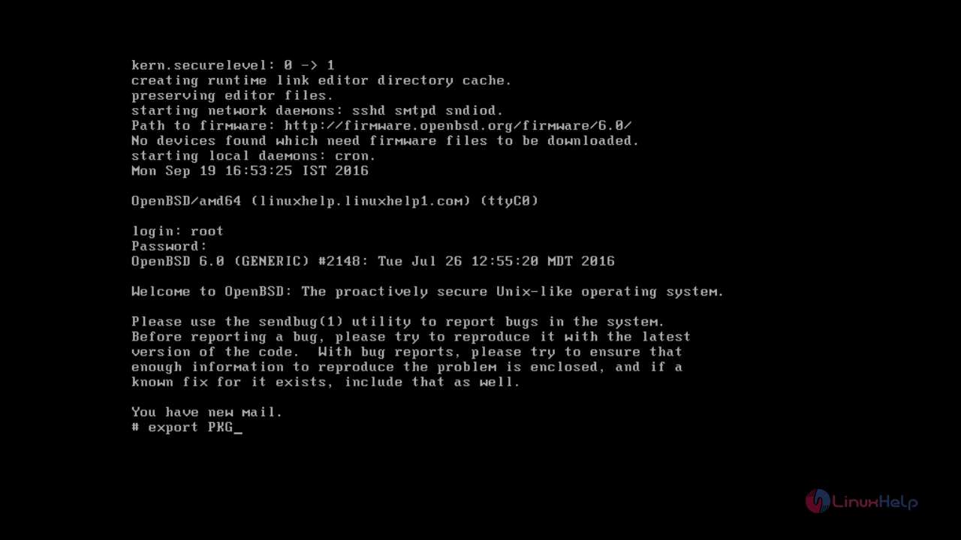
pyautogui.write('PATH=http://')
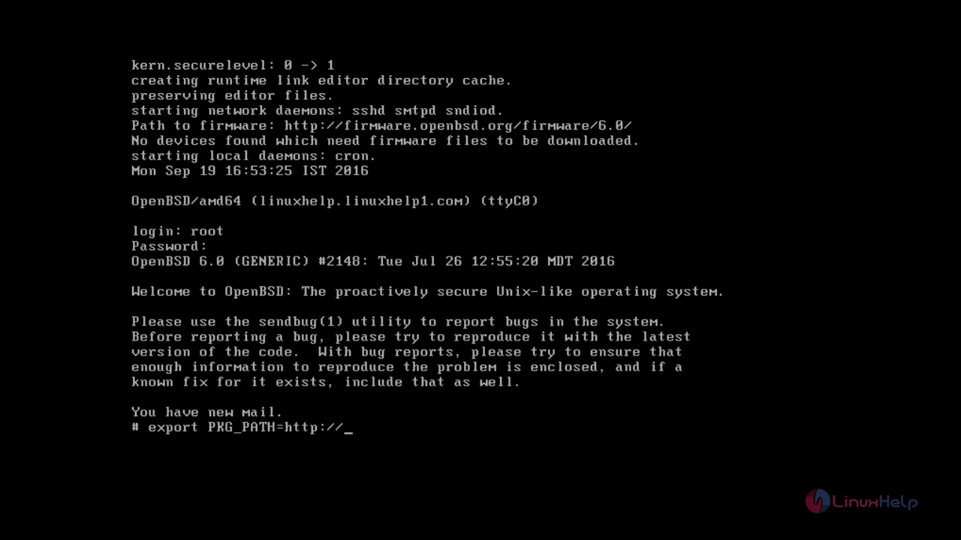
pyautogui.write('ftp.openbsd.')
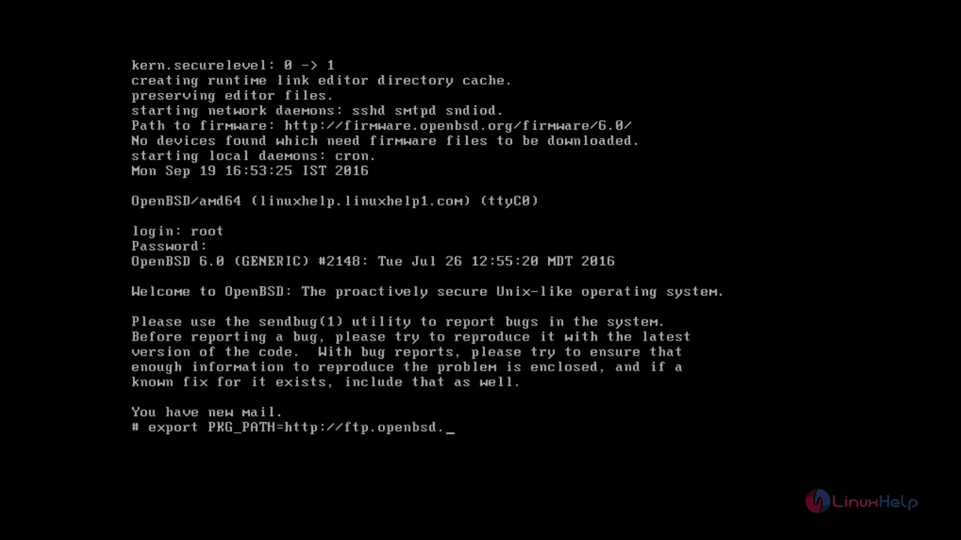
pyautogui.write('org/pub/OpenBSD/')
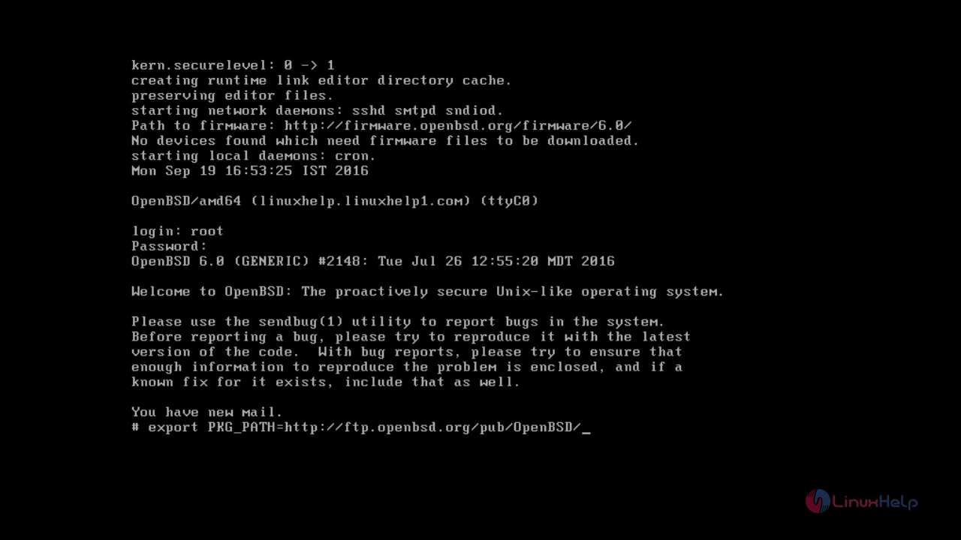
pyautogui.write('6.0/packages/')
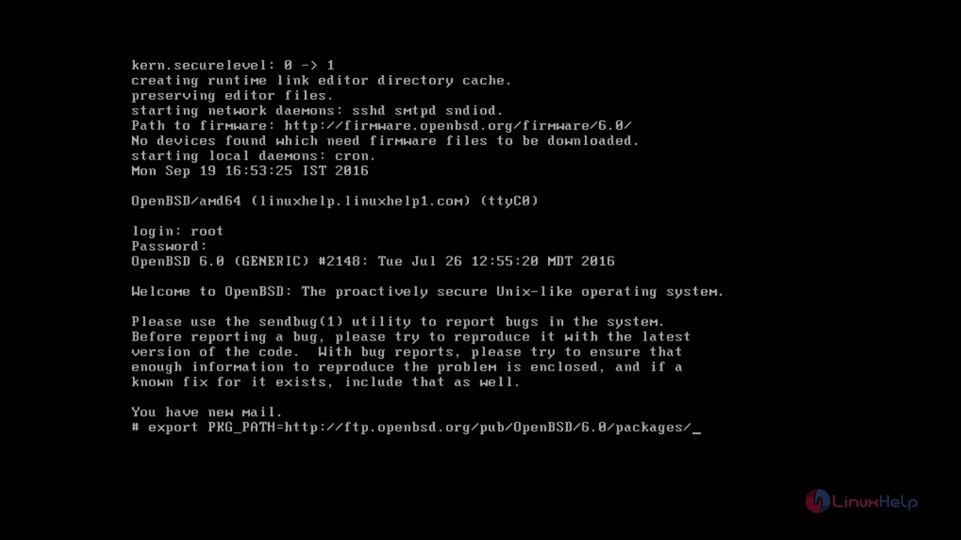
pyautogui.write('$(uname -m)')
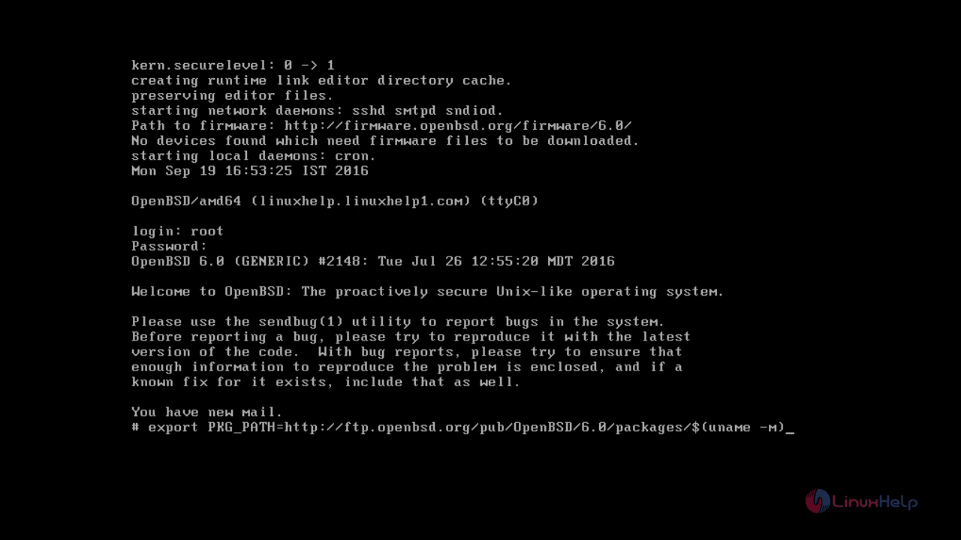
pyautogui.press('Return')
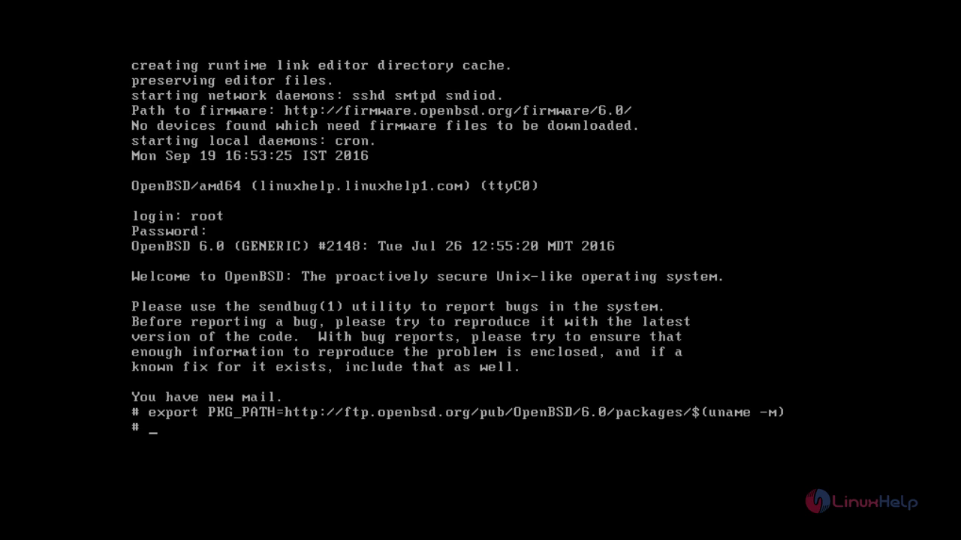
# List the pkg commands with Tab completion, then run pkg_add nano.
pyautogui.write('pkg')
pyautogui.press('Tab')
pyautogui.press('Tab')
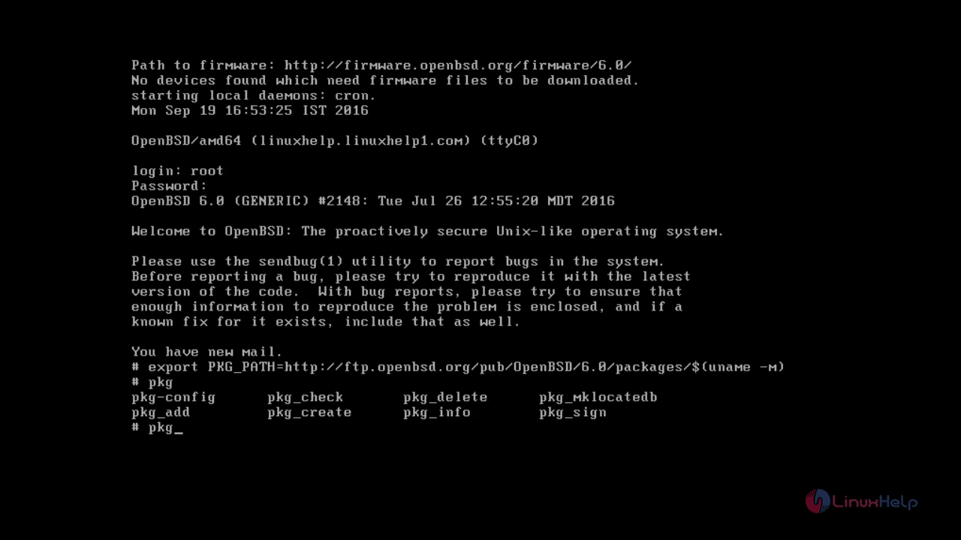
pyautogui.write('_add nano')
pyautogui.press('Return')
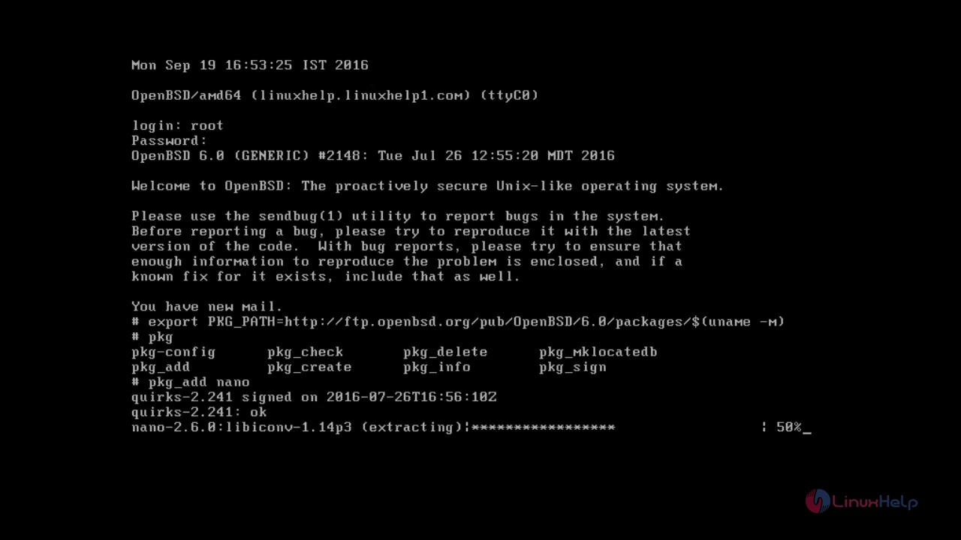